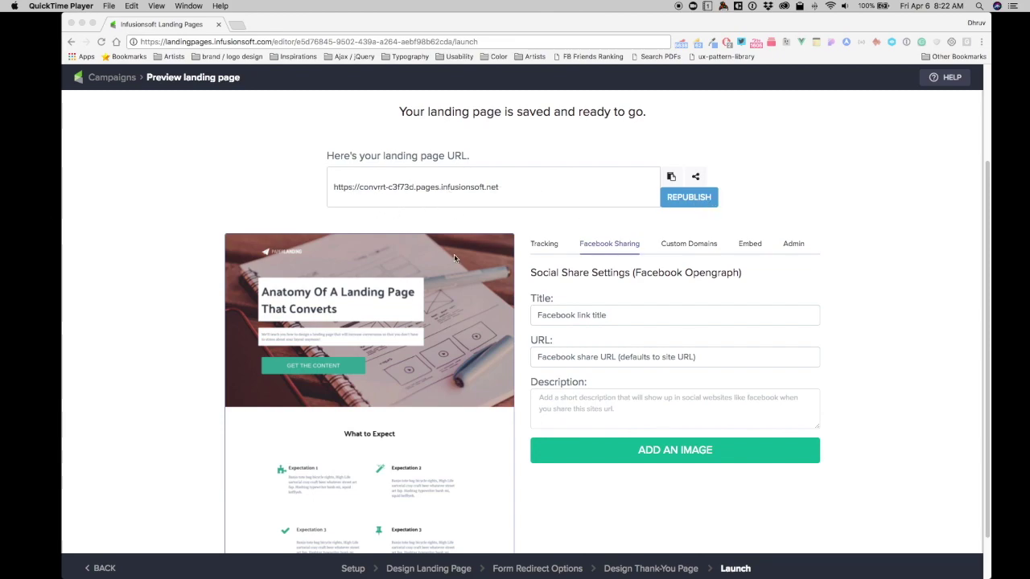
# Step: Republish the landing page and look through the live published page, returning to the launch settings
pyautogui.click(708, 199)
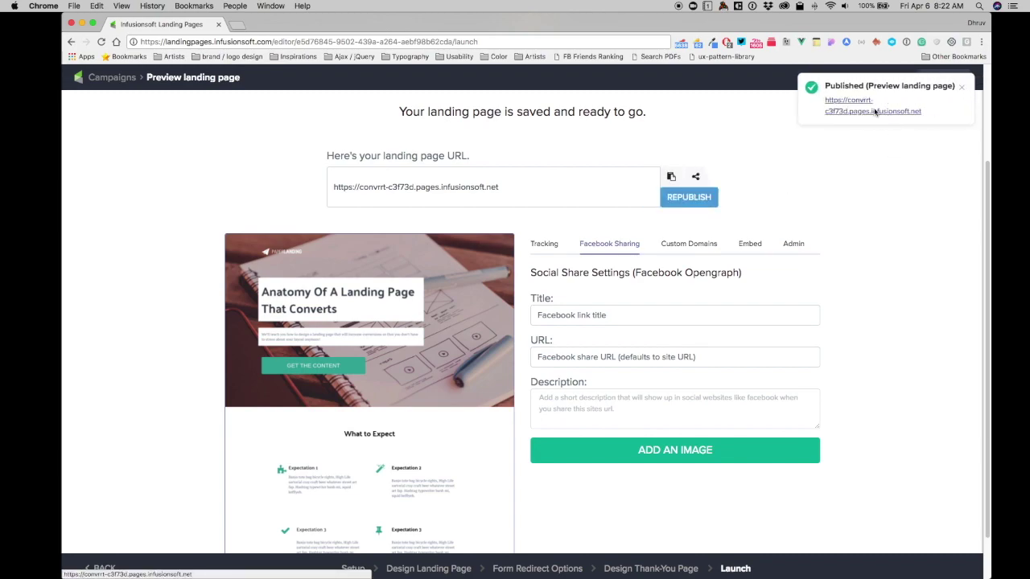
pyautogui.click(875, 113)
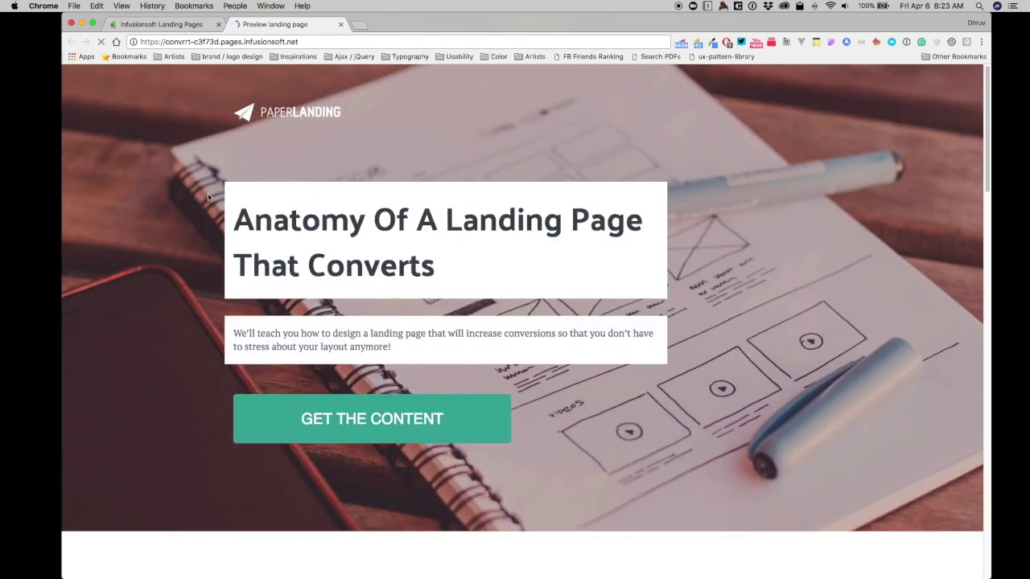
pyautogui.scroll(-5, 276, 344)
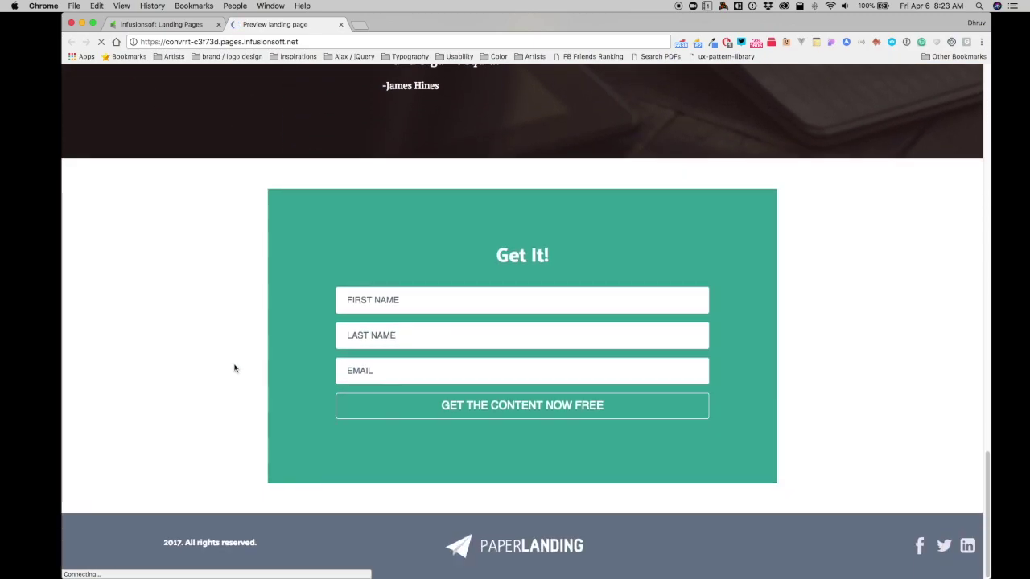
pyautogui.scroll(20, 235, 368)
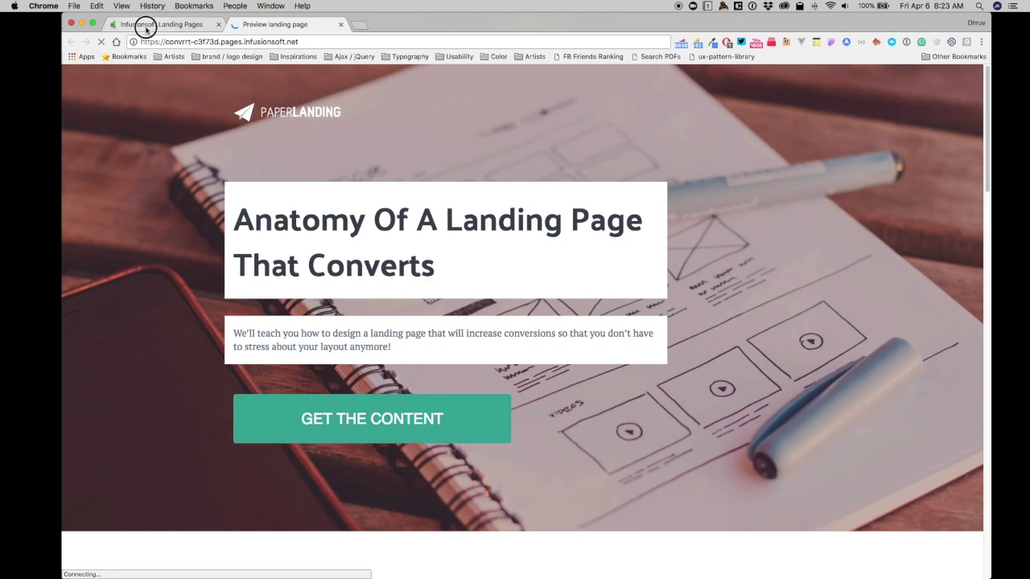
pyautogui.click(145, 27)
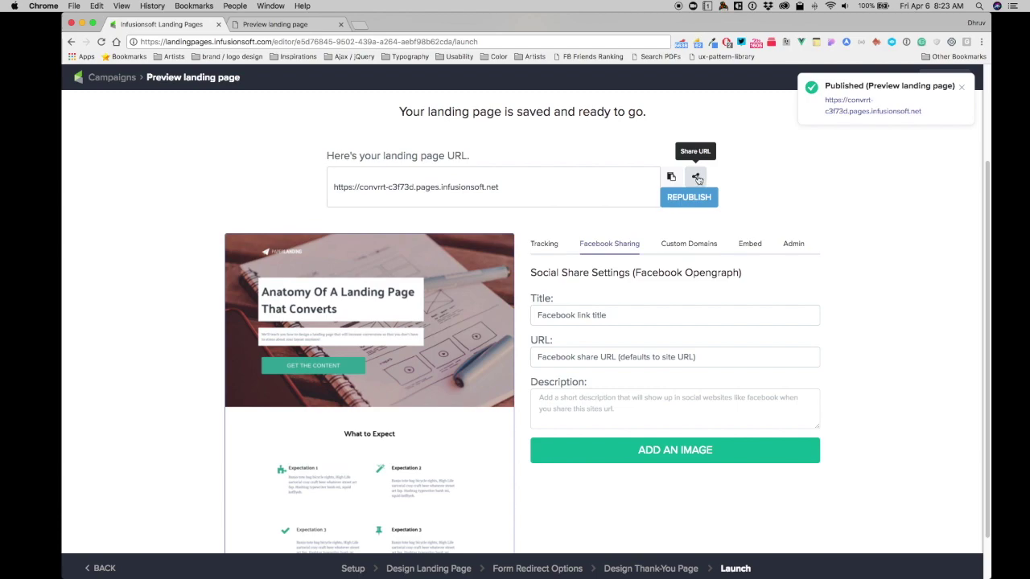
# Step: Preview how the landing page URL shares on Facebook and close the share window without posting
pyautogui.click(696, 180)
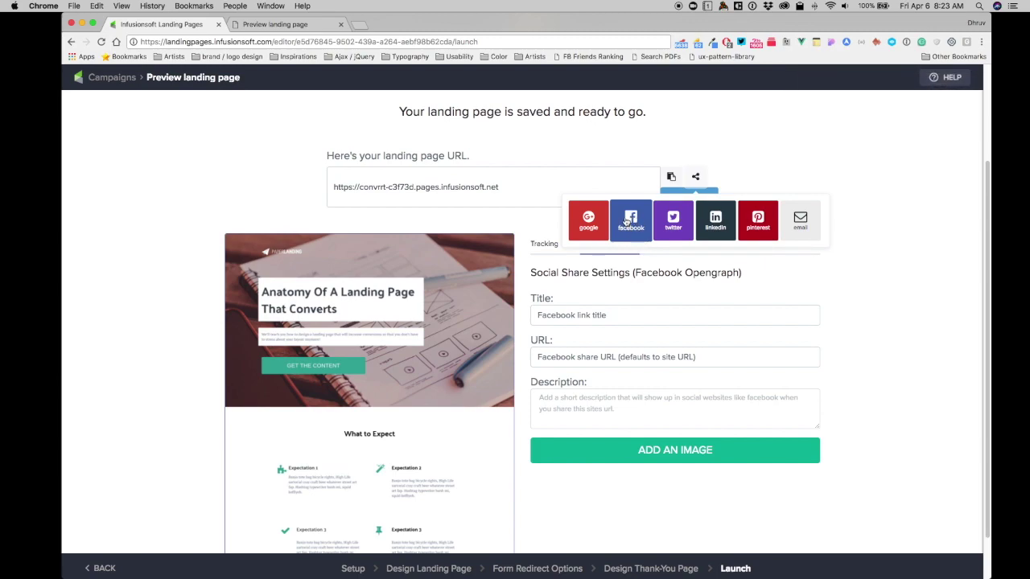
pyautogui.click(629, 220)
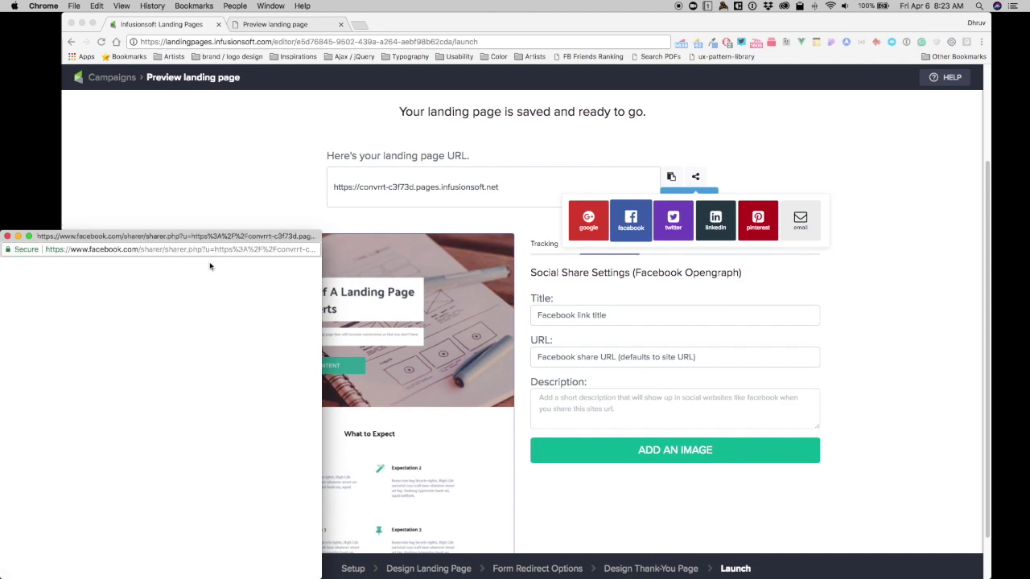
pyautogui.moveTo(142, 237); pyautogui.dragTo(225, 137)
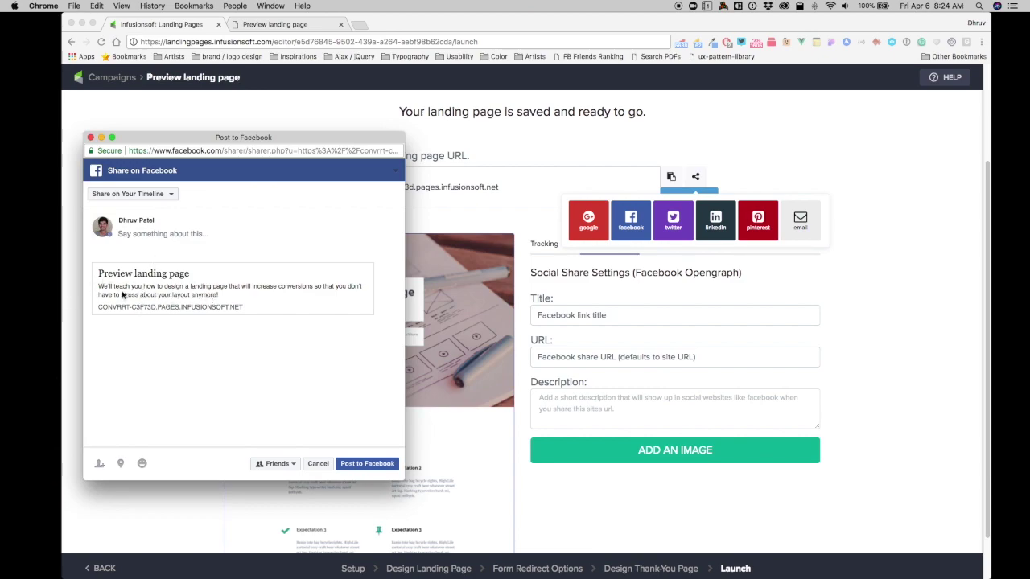
pyautogui.click(126, 234)
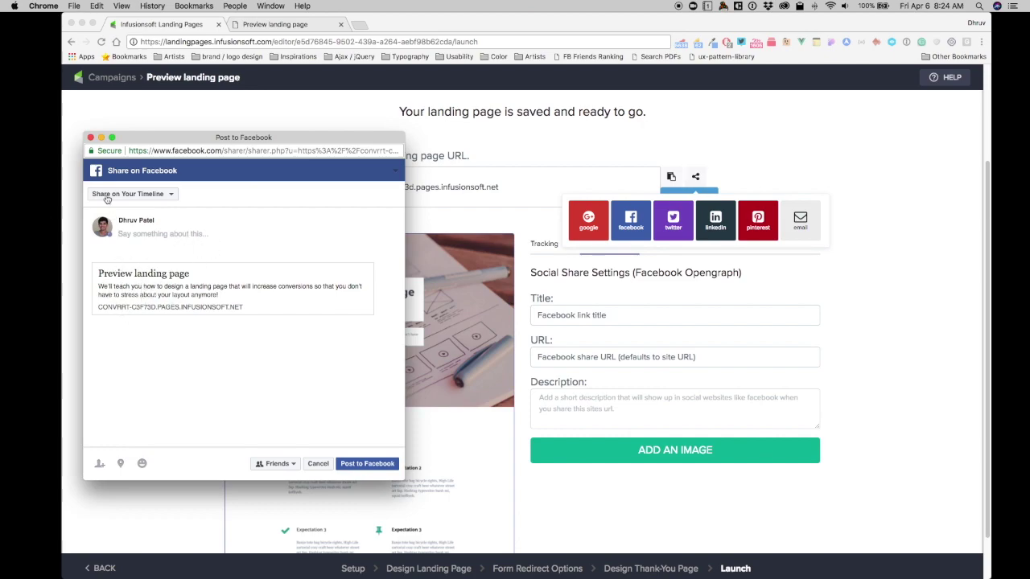
pyautogui.click(90, 138)
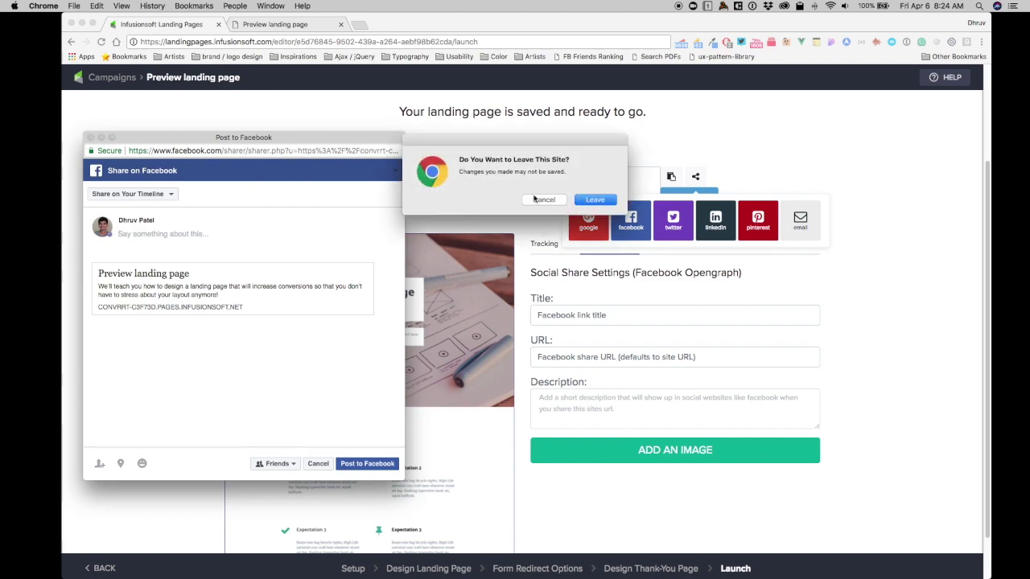
pyautogui.click(598, 200)
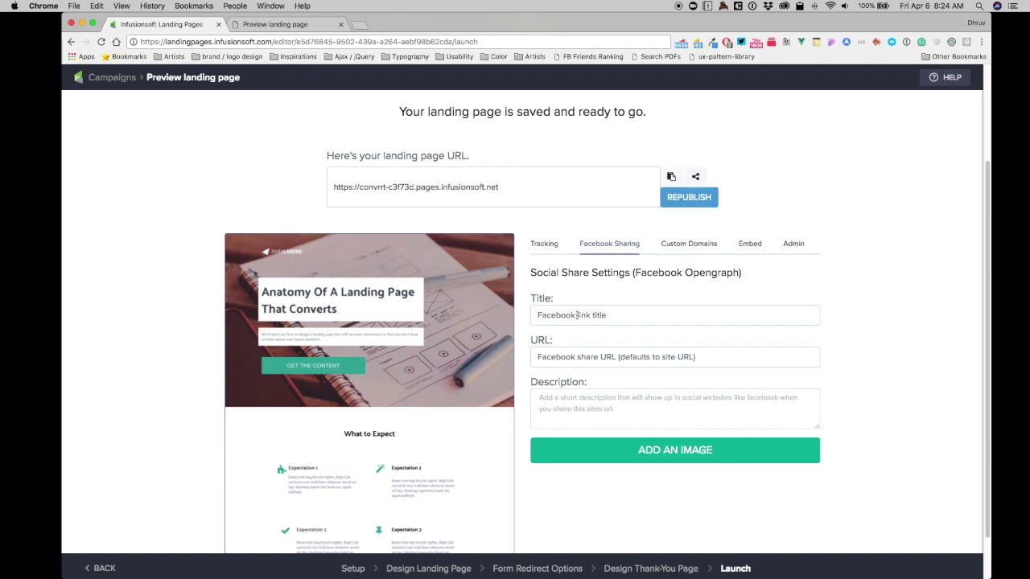
# Step: Set the Facebook share title to "Anatomy of A Landing Page That Converts" and the description to "Get the best results out of your next landing page design."
pyautogui.click(577, 315)
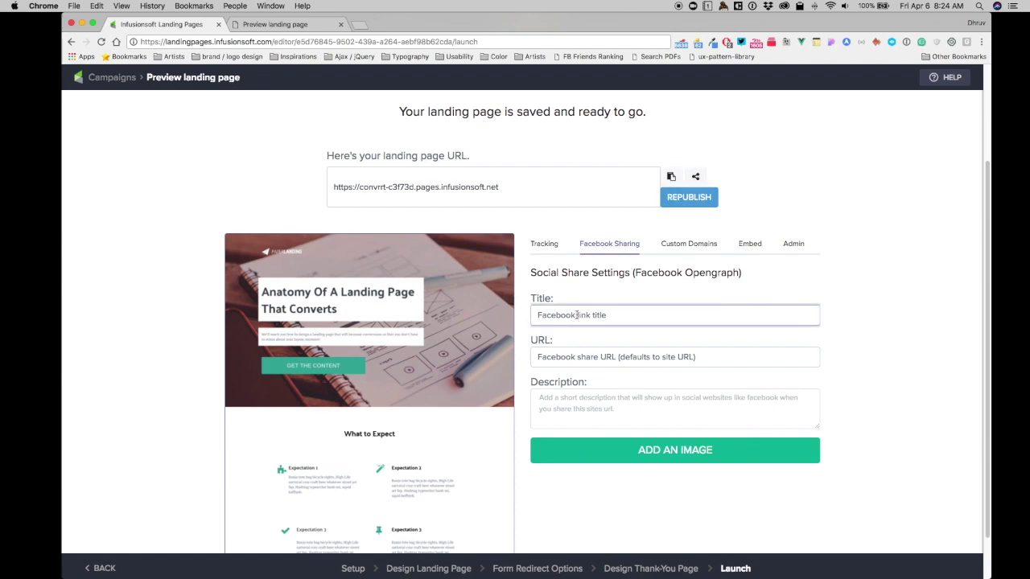
pyautogui.write('Anatomy of A Landing Page That Con')
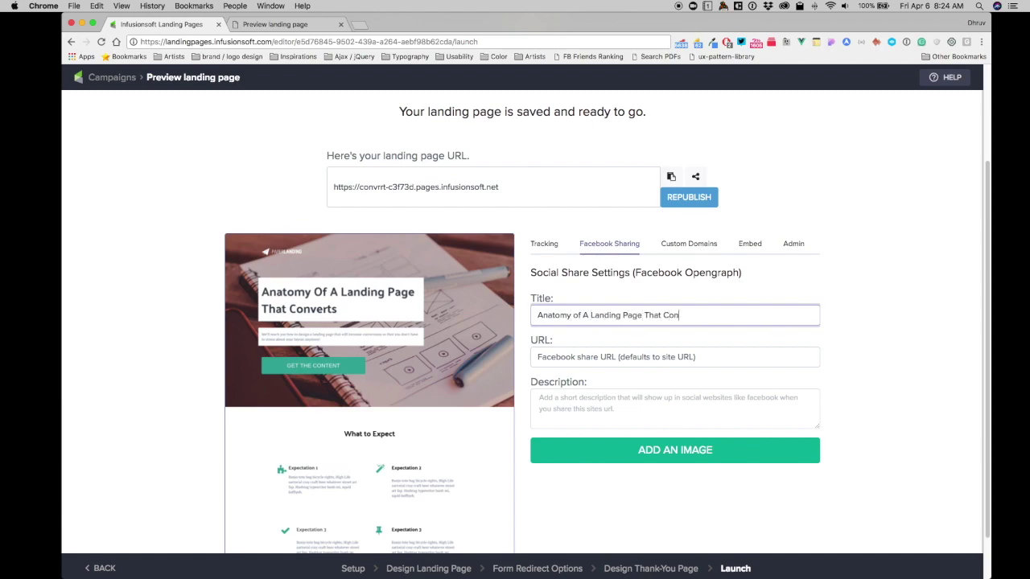
pyautogui.write('verts')
pyautogui.click(538, 358)
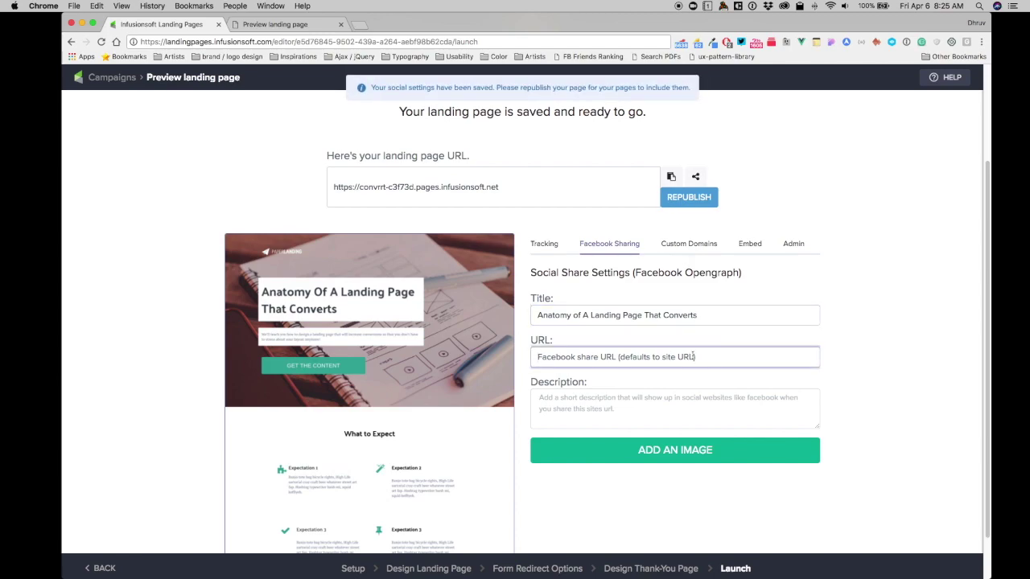
pyautogui.click(621, 410)
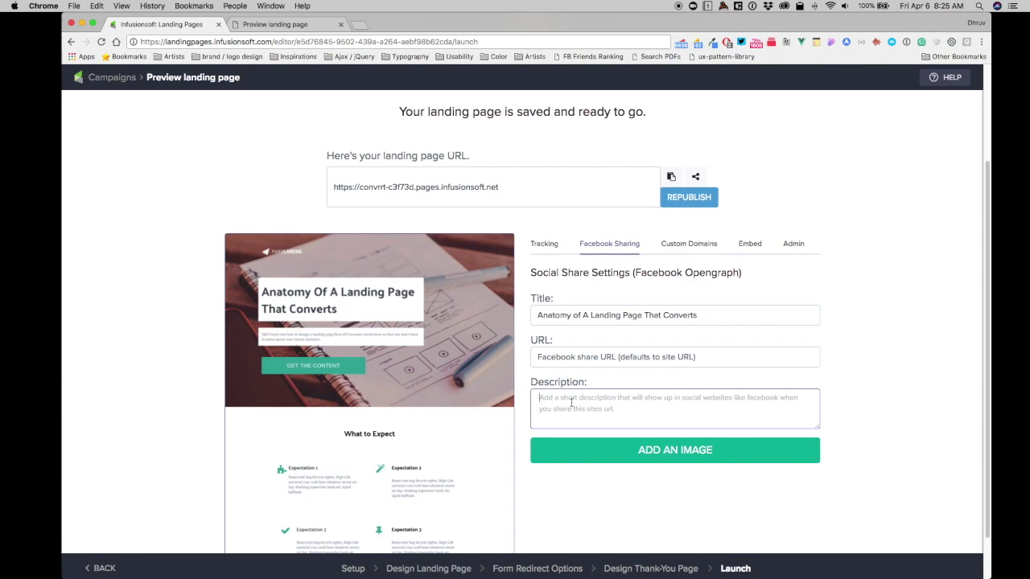
pyautogui.write('Ge')
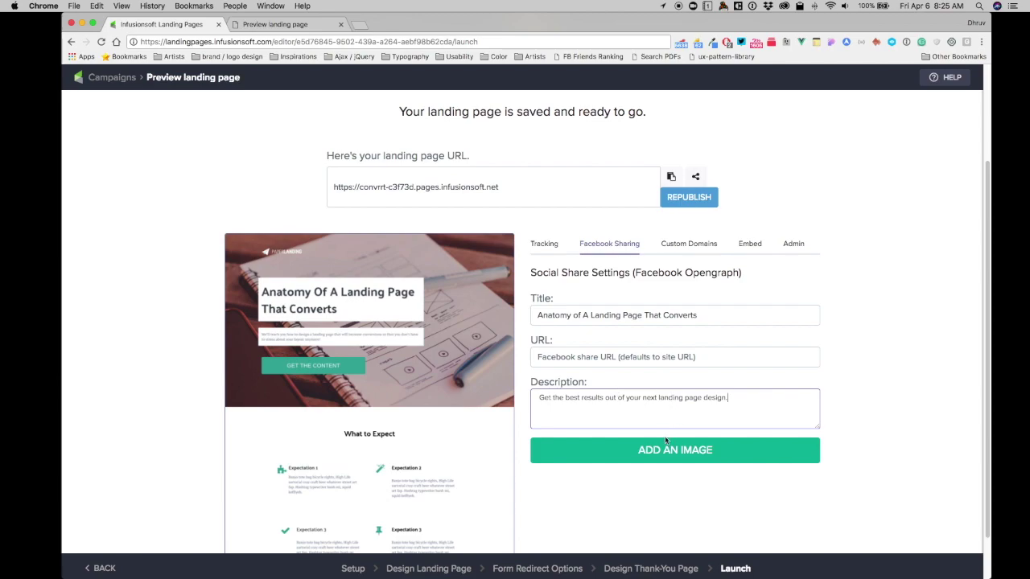
# Step: Upload fb-banner-ad-1.png from the Tofu Tuesdays folder in Finder as the Facebook share image
pyautogui.scroll(-2, 617, 358)
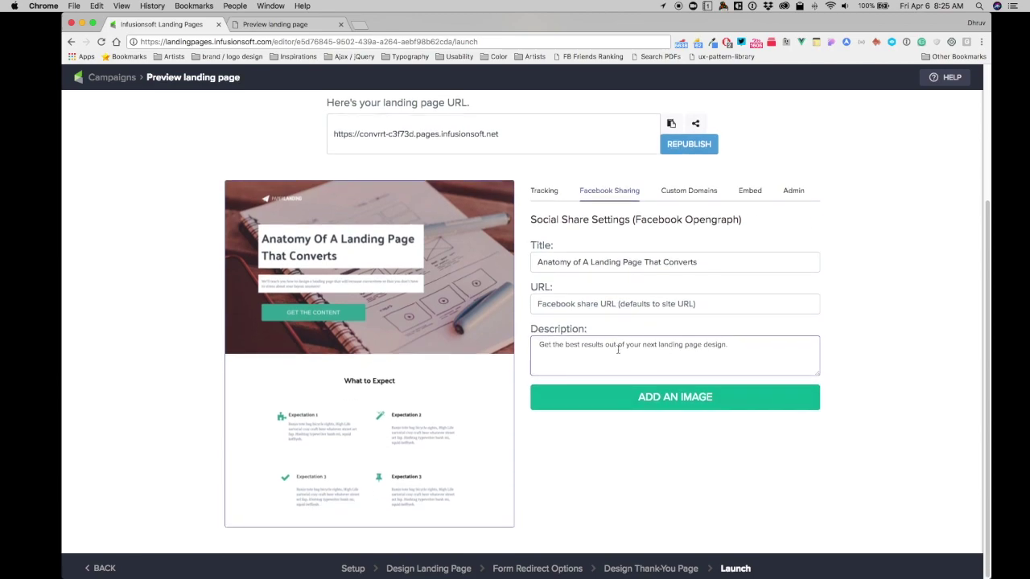
pyautogui.click(672, 397)
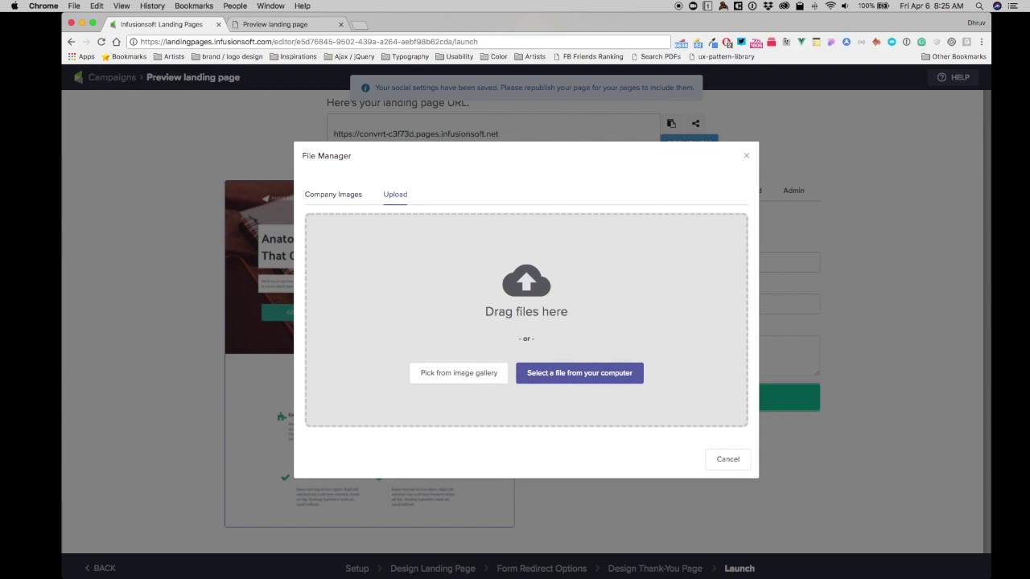
pyautogui.press('super+Tab')
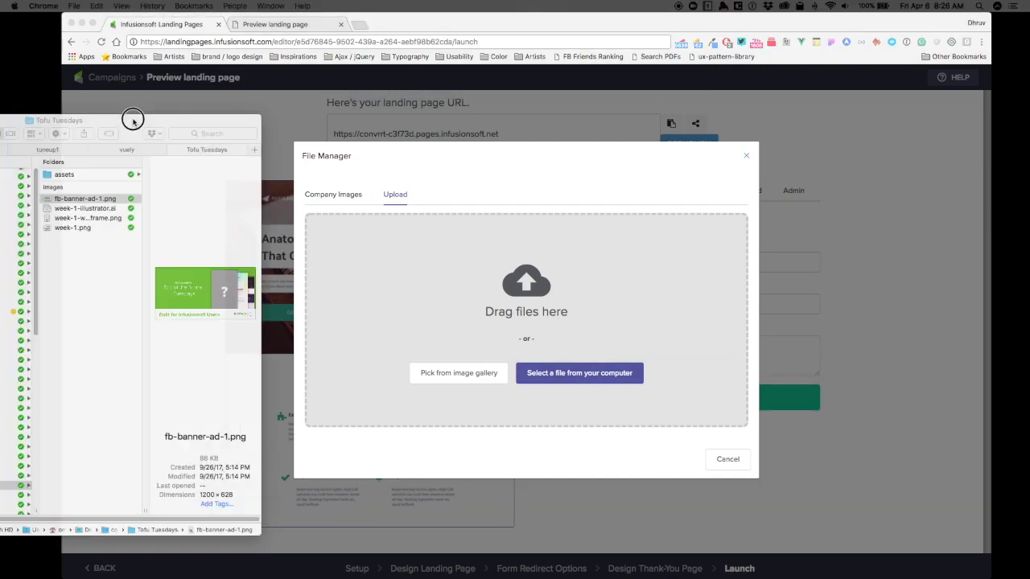
pyautogui.moveTo(131, 115); pyautogui.dragTo(0, 117)
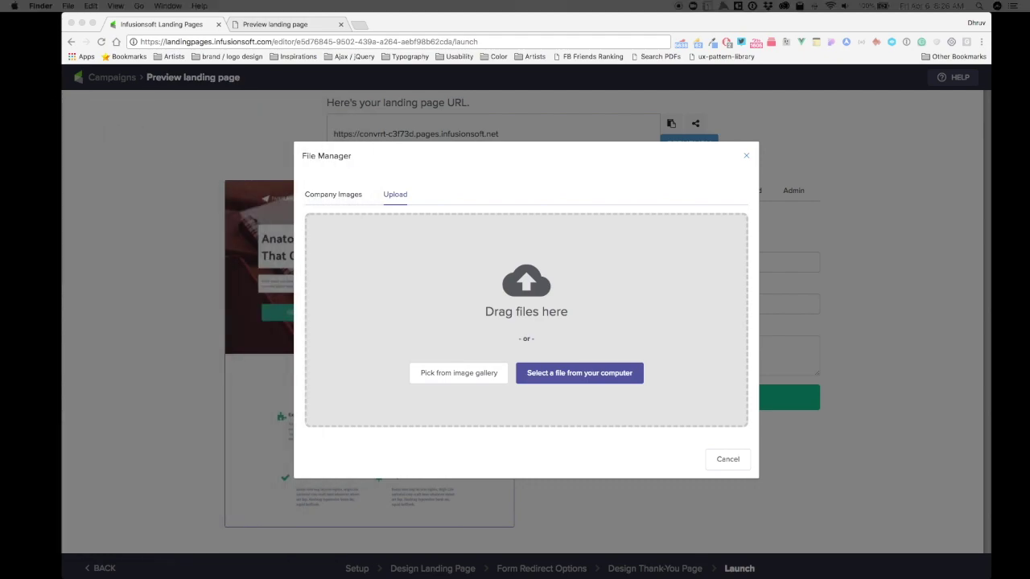
pyautogui.moveTo(140, 218); pyautogui.dragTo(448, 266)
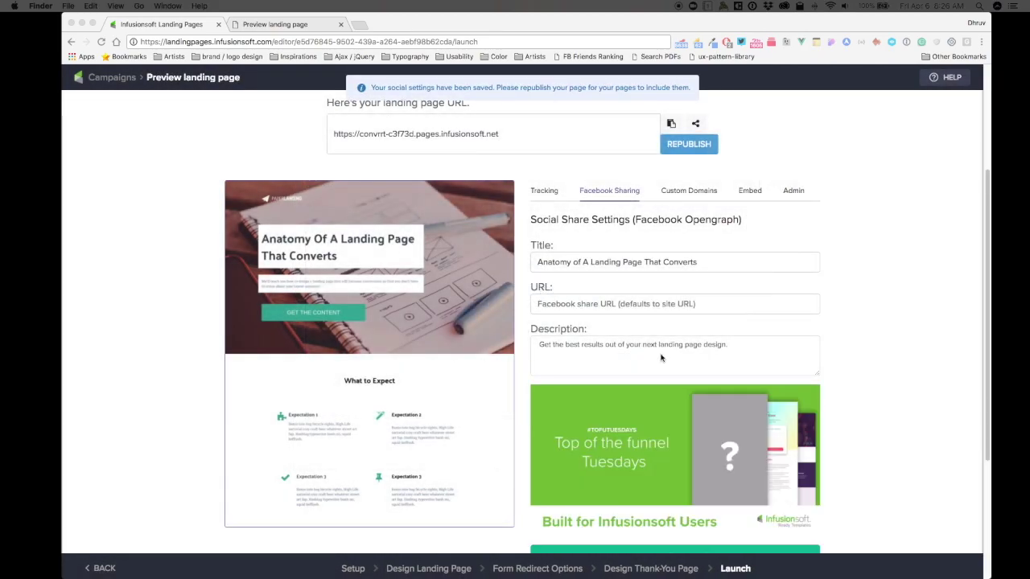
pyautogui.scroll(-5, 625, 425)
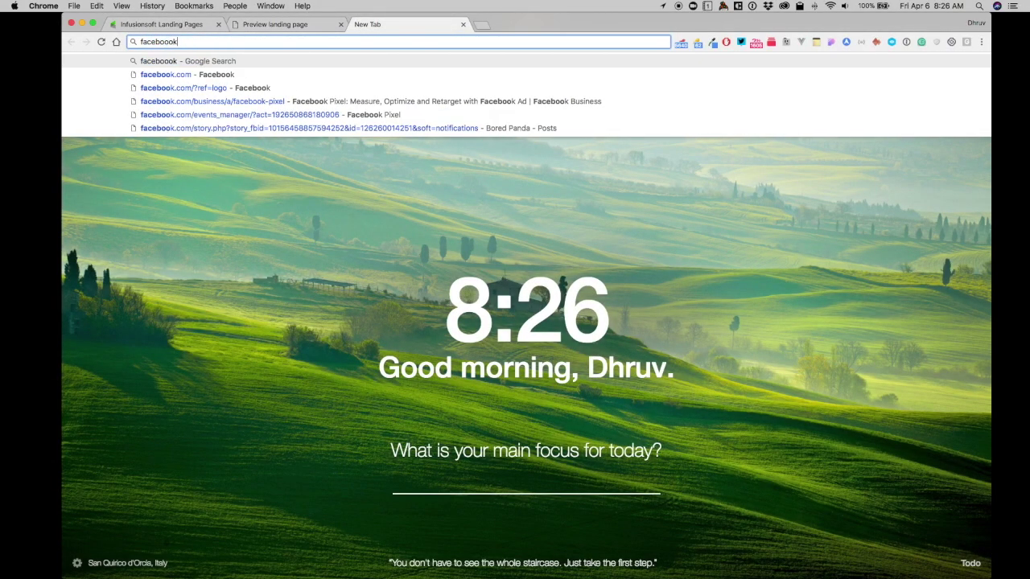
# Step: Search Google for "facebook share thumbnail size" and examine the recommended and minimum image dimensions
pyautogui.press('BackSpace')
pyautogui.press('BackSpace')
pyautogui.write('k sha')
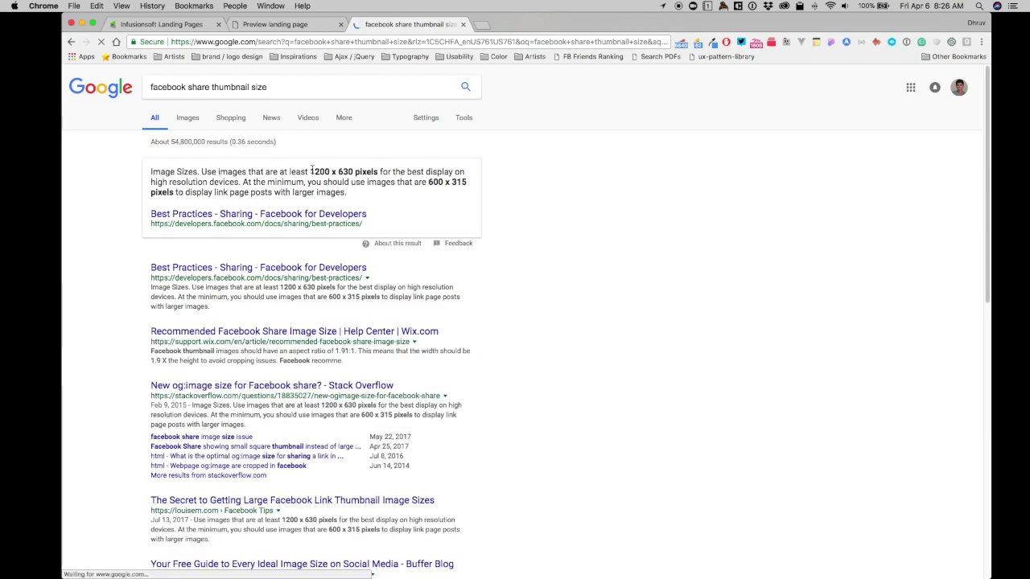
pyautogui.moveTo(311, 171); pyautogui.dragTo(353, 171)
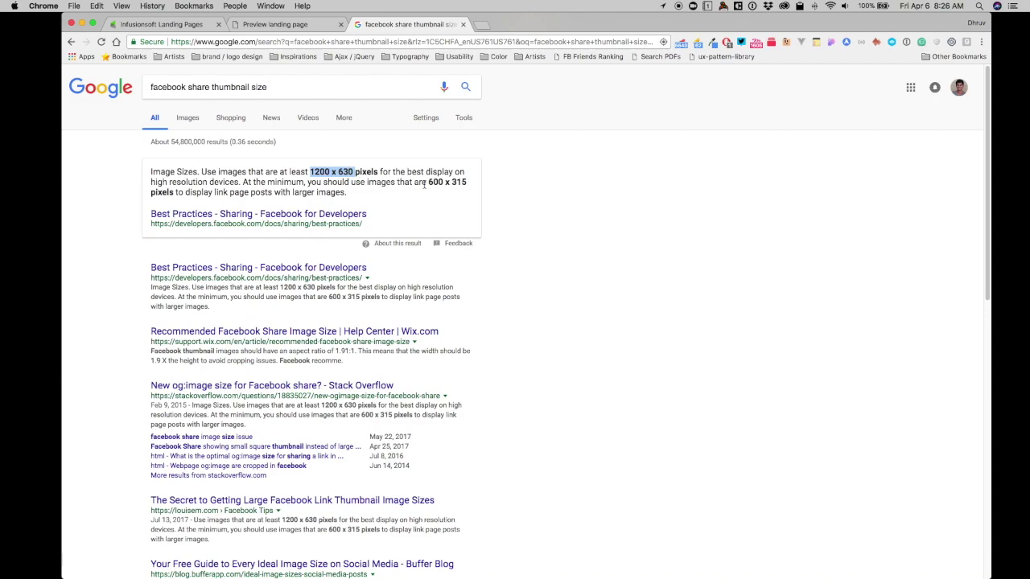
pyautogui.moveTo(429, 182); pyautogui.dragTo(467, 182)
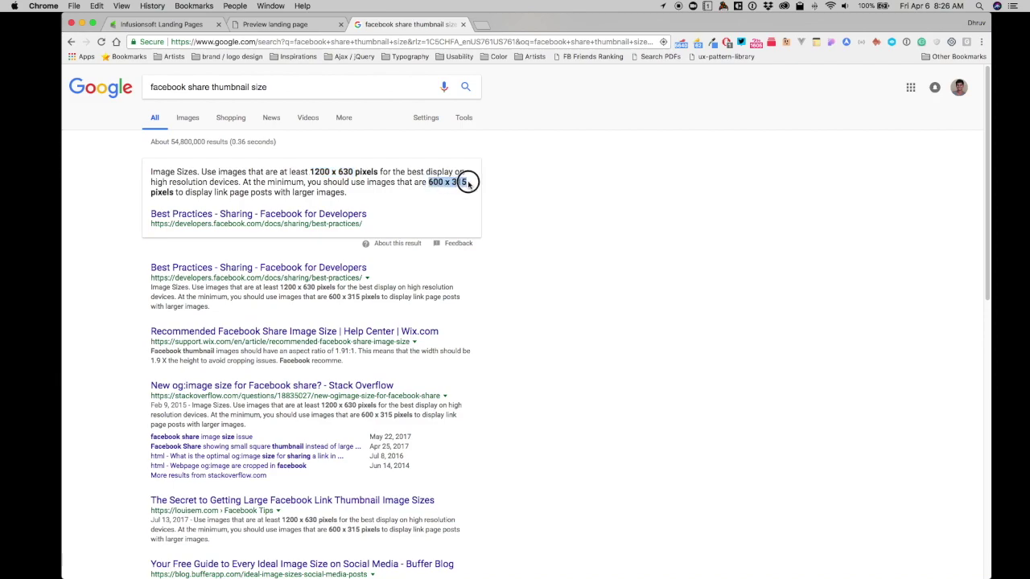
pyautogui.click(459, 184)
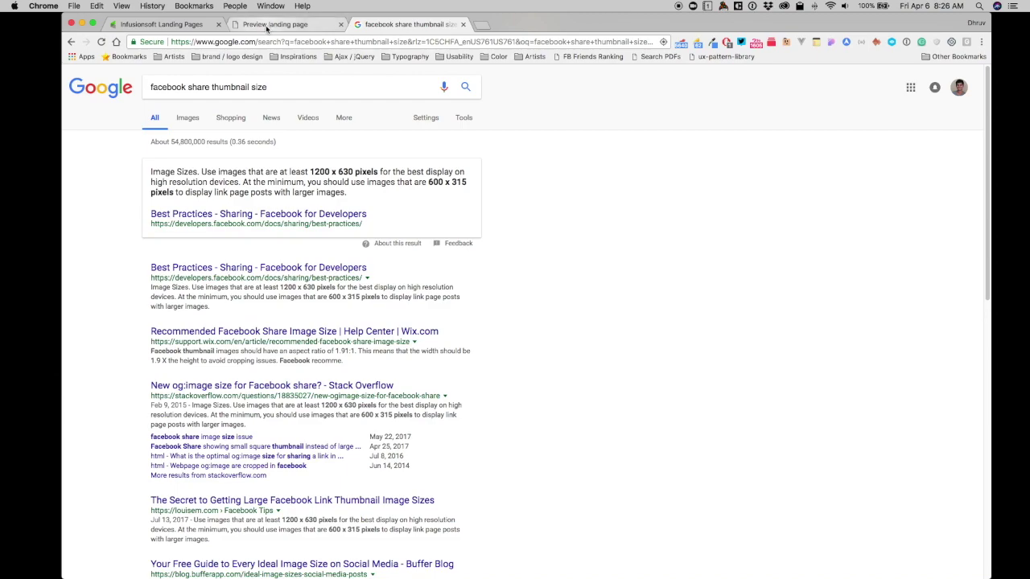
pyautogui.moveTo(309, 172); pyautogui.dragTo(357, 172)
pyautogui.click(348, 172)
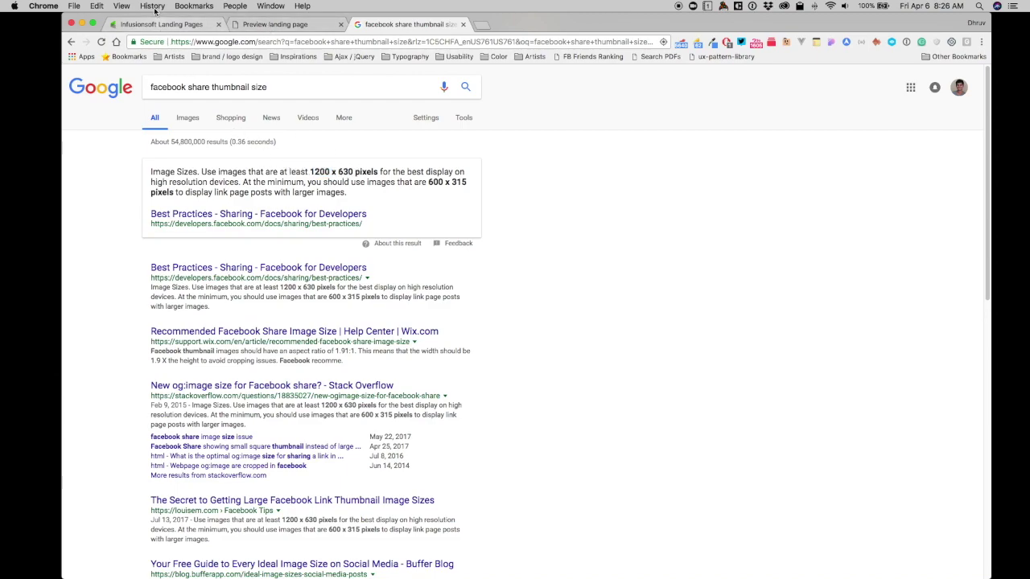
# Step: Return to the landing page launch settings and review the Facebook share fields, image and open graph debugging instructions
pyautogui.click(278, 24)
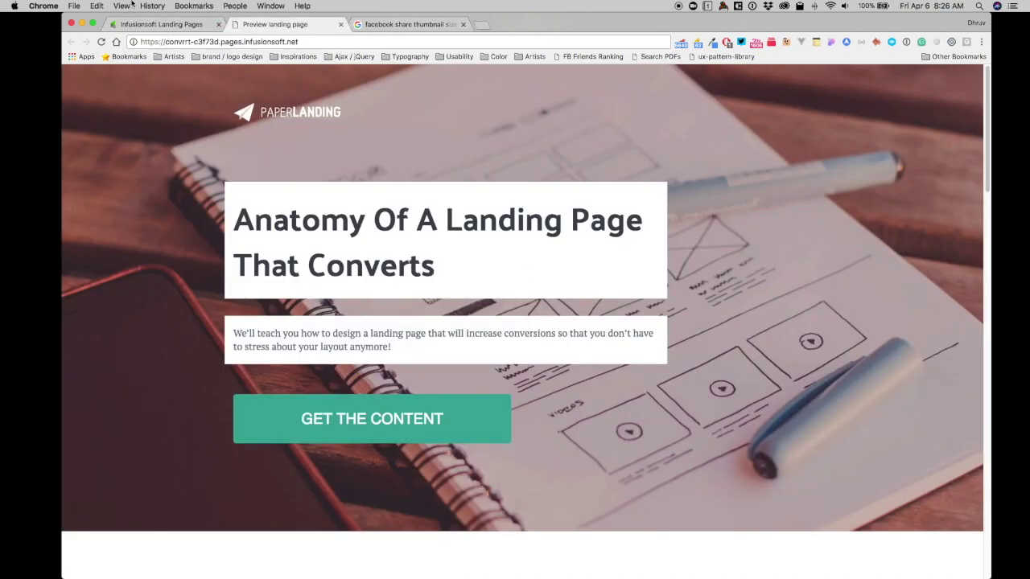
pyautogui.click(143, 25)
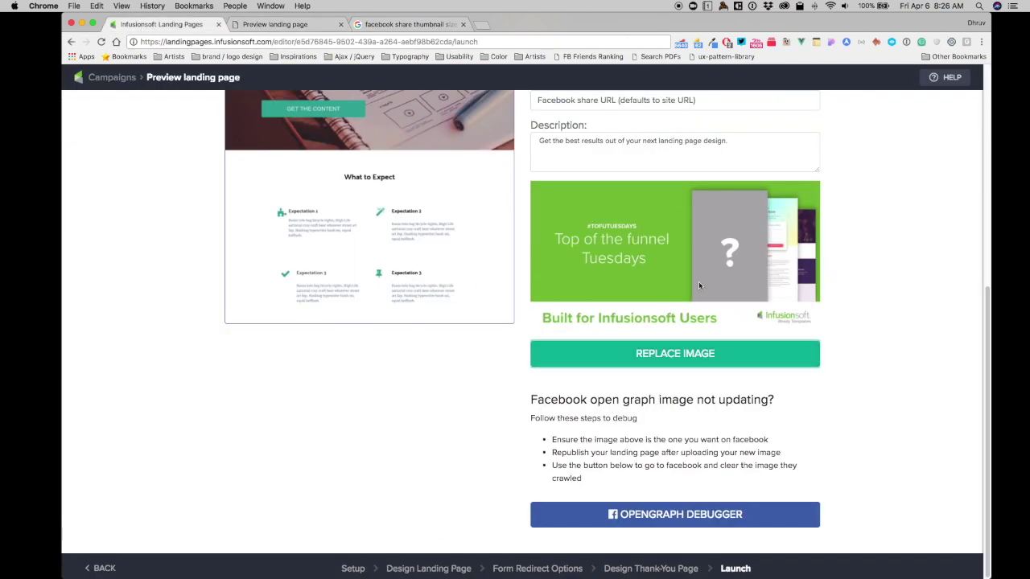
pyautogui.scroll(3, 699, 282)
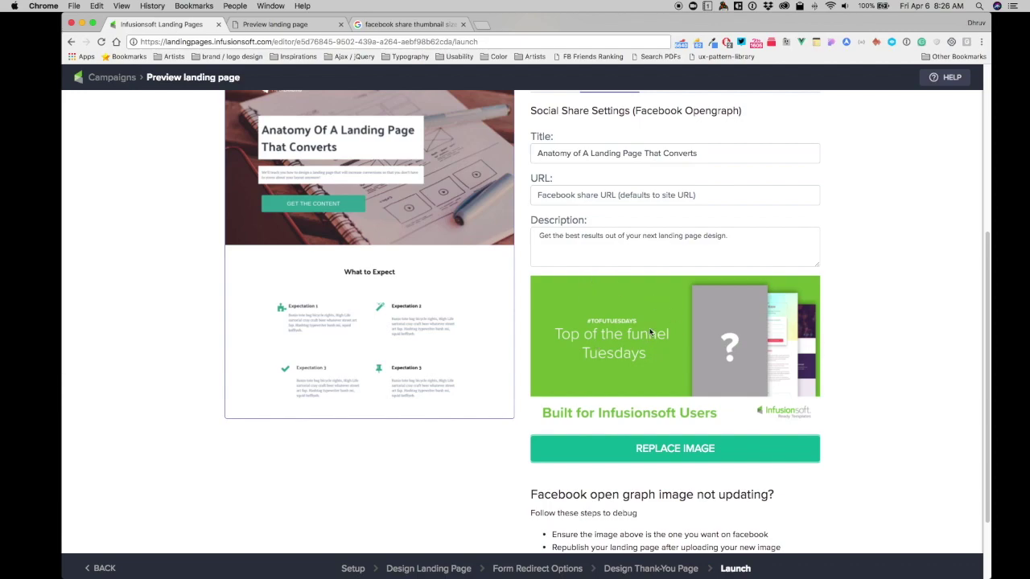
pyautogui.scroll(1, 701, 301)
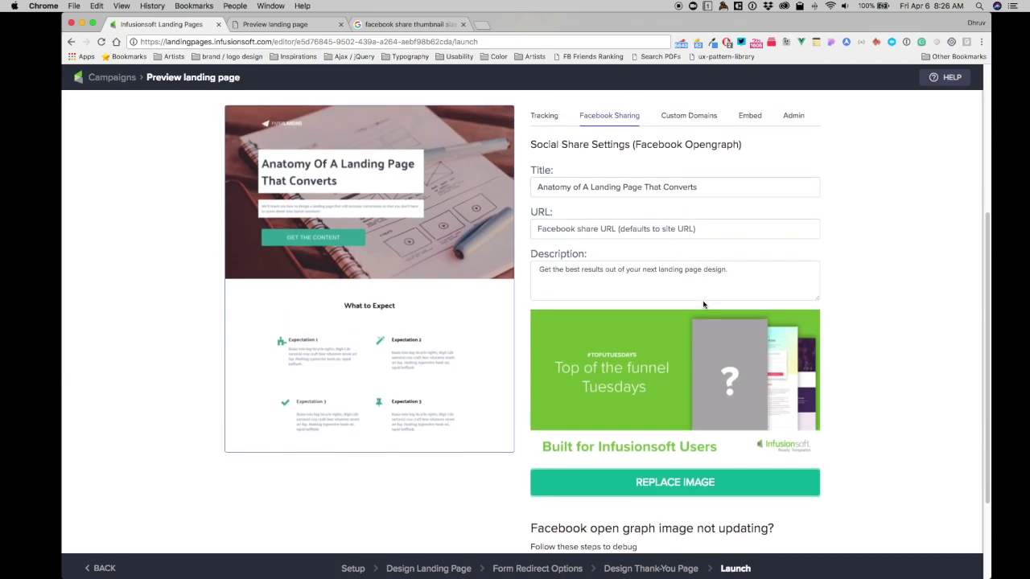
pyautogui.scroll(-1, 701, 301)
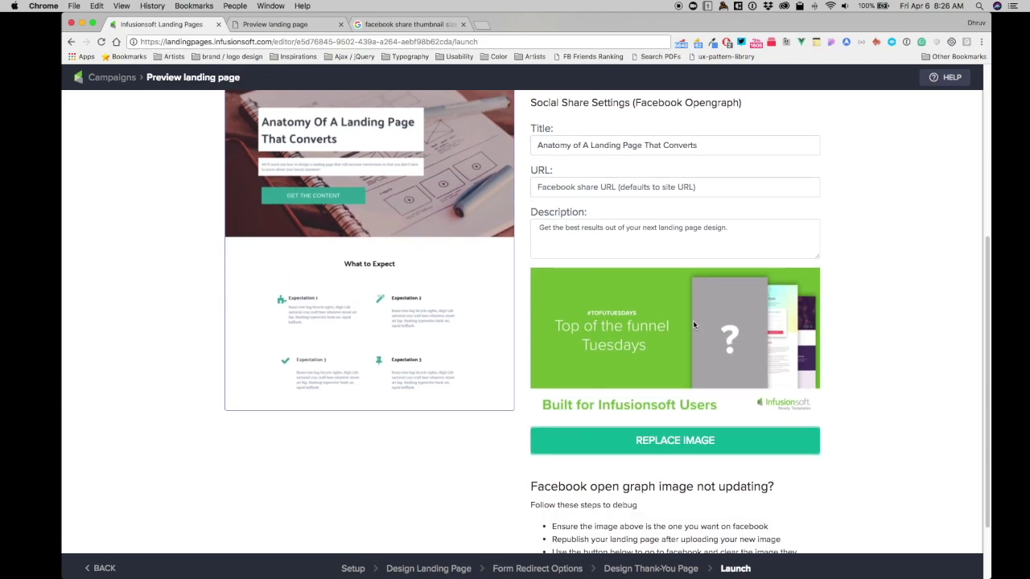
pyautogui.scroll(4, 693, 321)
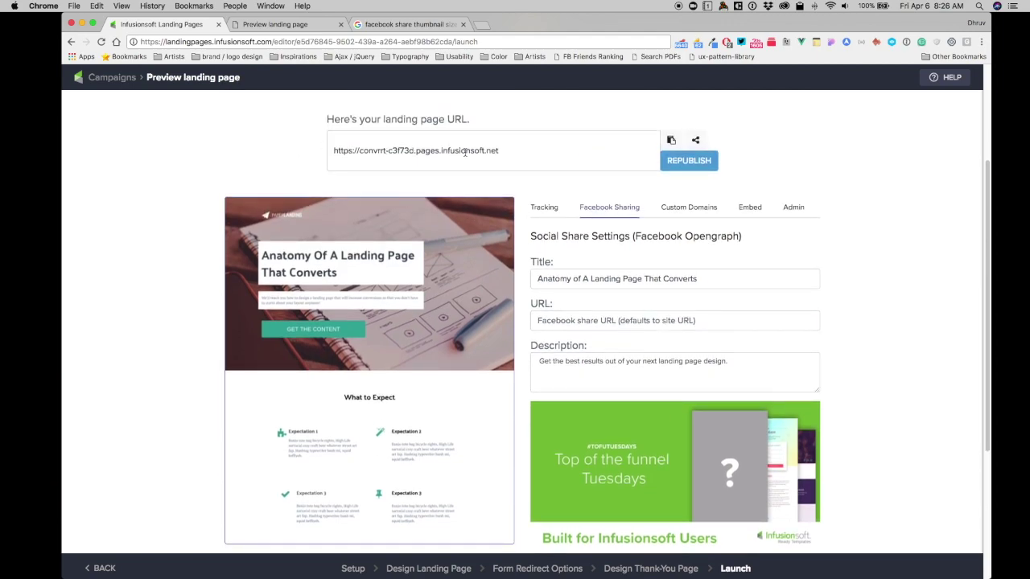
pyautogui.scroll(-6, 671, 304)
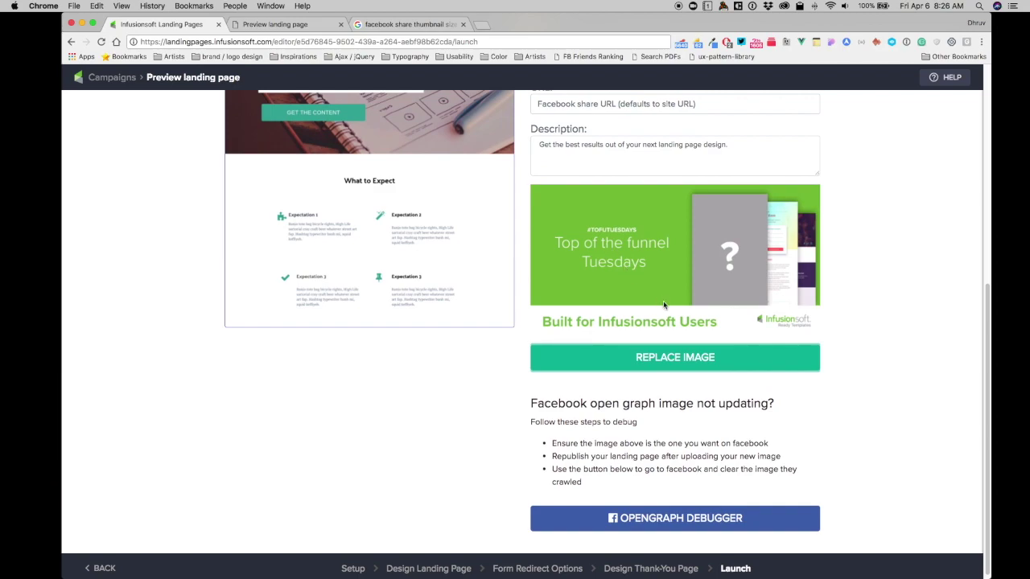
pyautogui.scroll(-1, 647, 373)
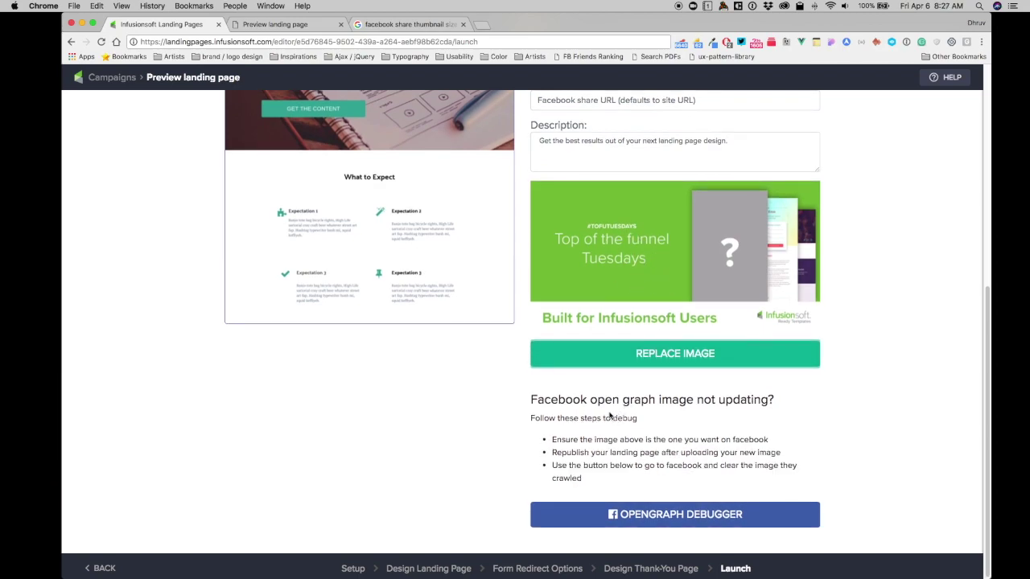
# Step: Republish the landing page with the new Facebook share title, description and image
pyautogui.click(532, 399)
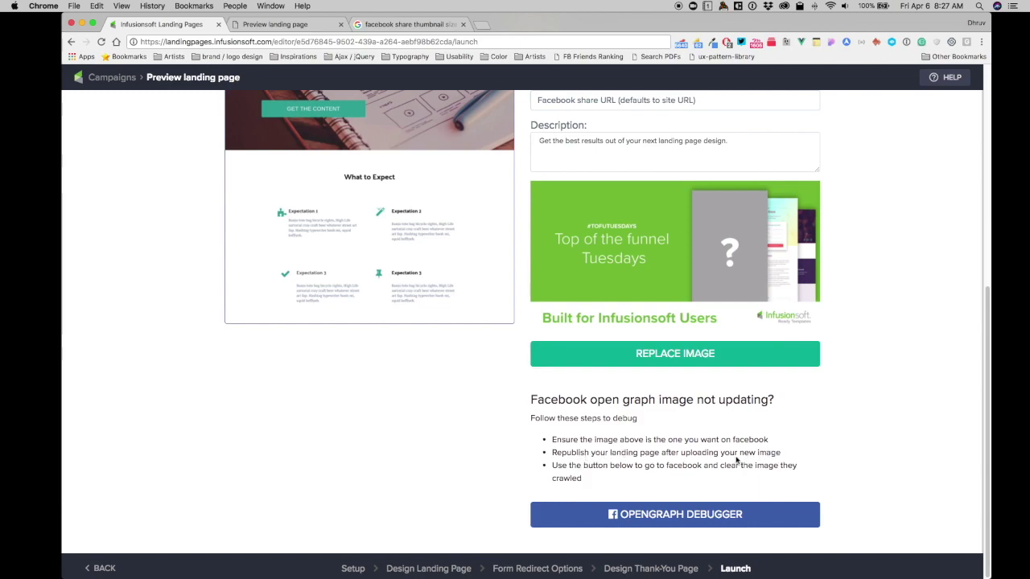
pyautogui.scroll(5, 744, 461)
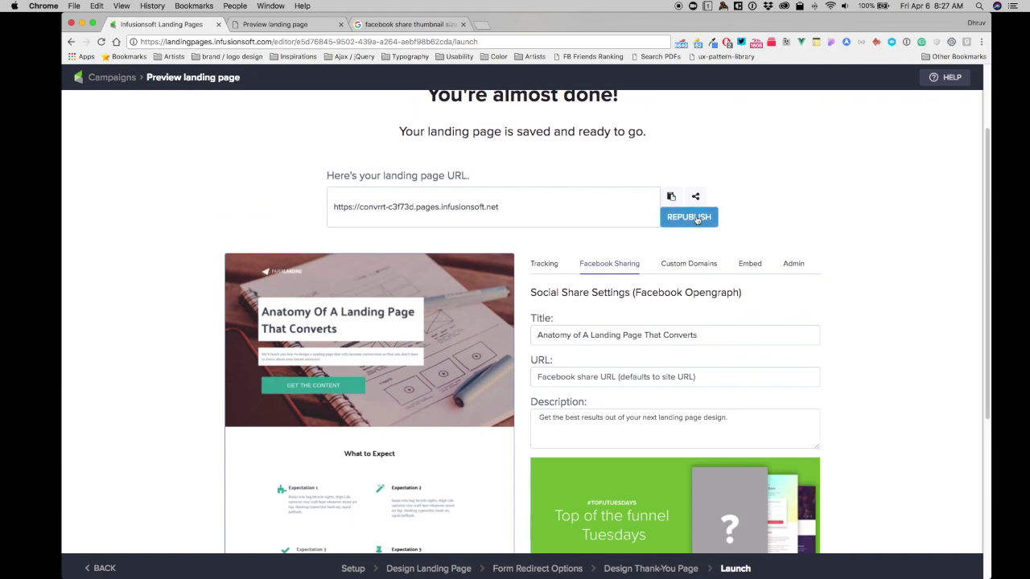
pyautogui.click(696, 218)
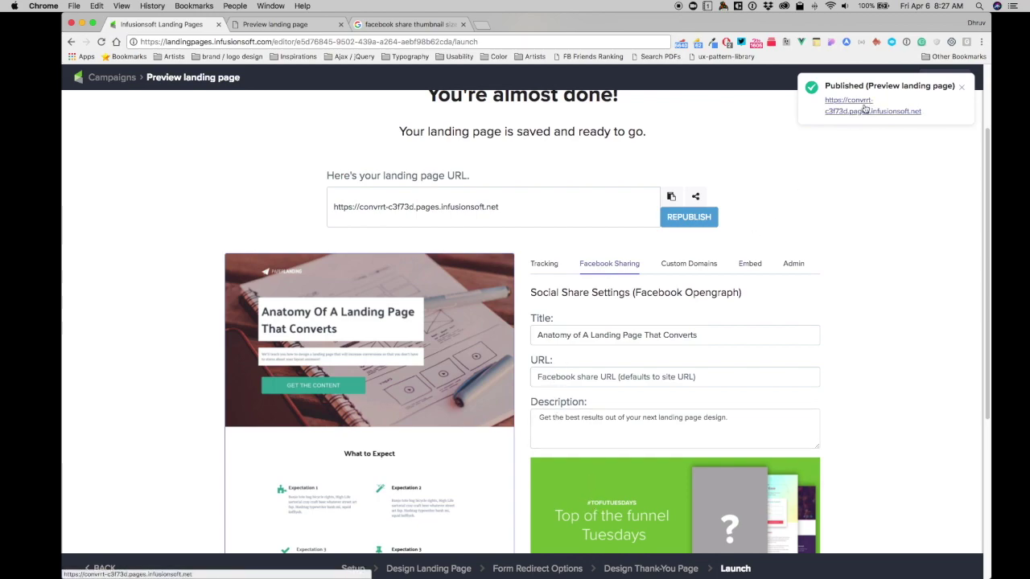
# Step: Open the landing page in Facebook's Sharing Debugger and scrape its URL twice to refresh the link preview
pyautogui.scroll(-5, 881, 363)
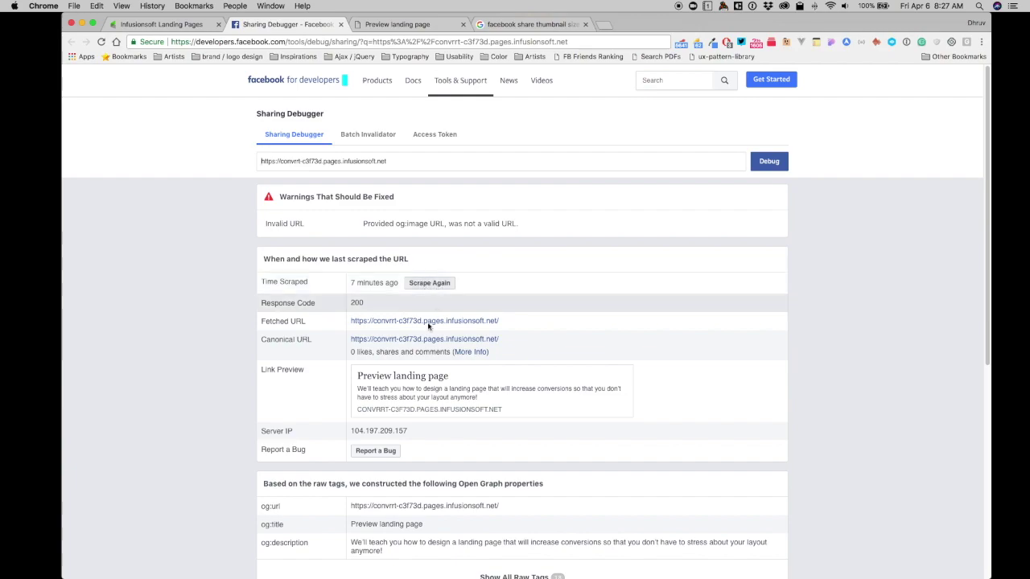
pyautogui.click(420, 387)
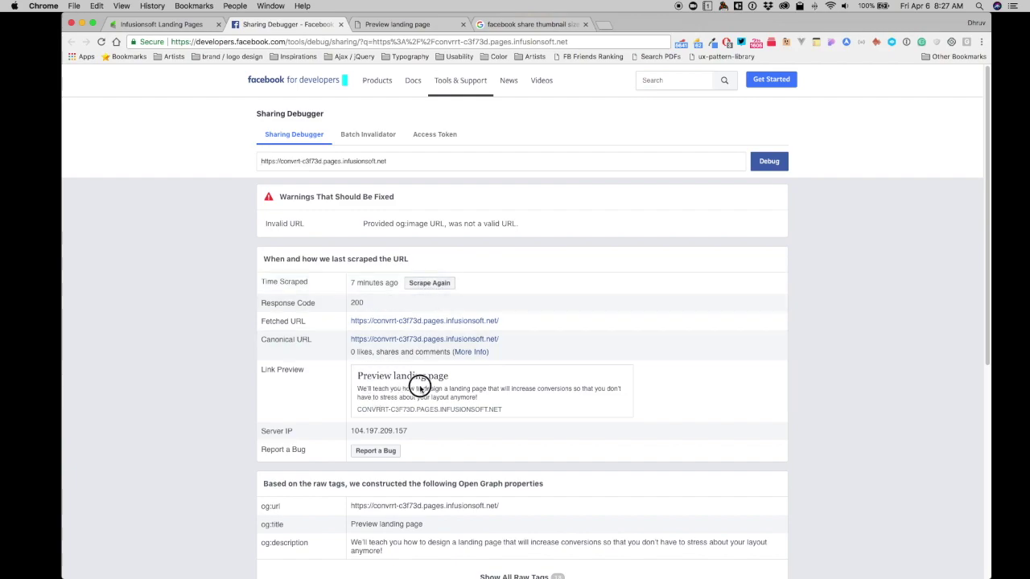
pyautogui.click(427, 284)
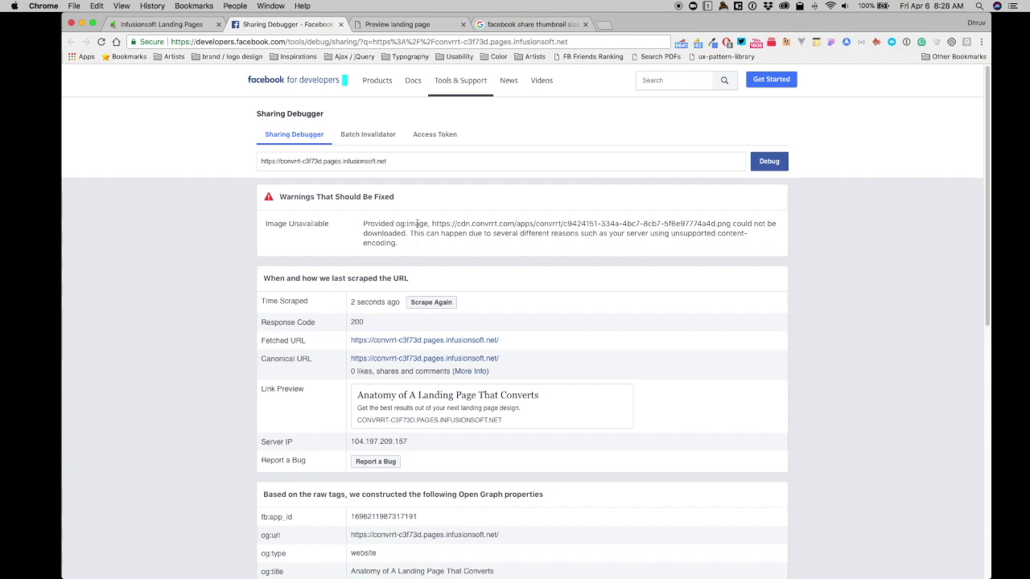
pyautogui.click(426, 304)
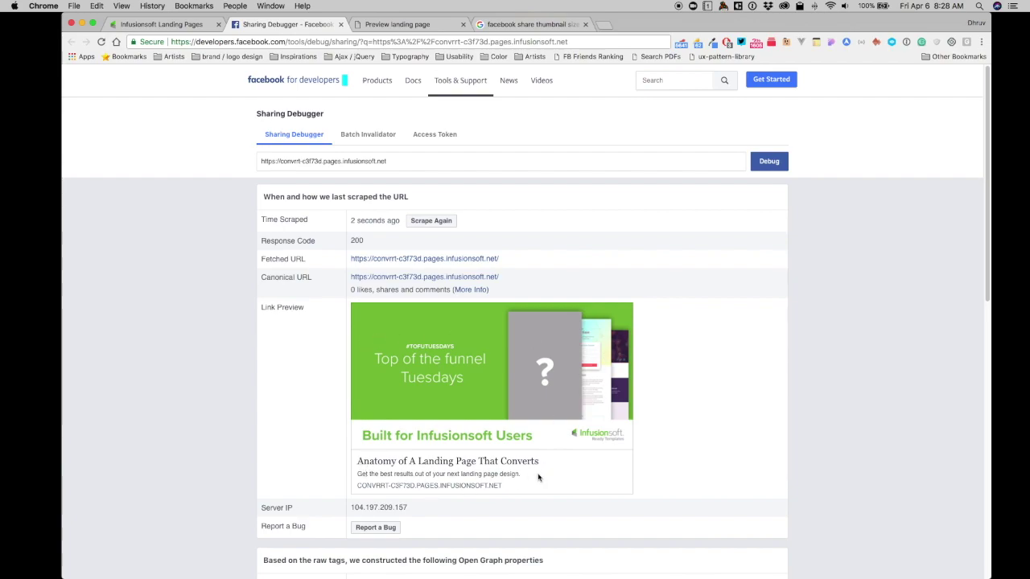
# Step: Back in the landing page launch settings, preview the page URL as a Facebook share and close it without posting
pyautogui.click(199, 25)
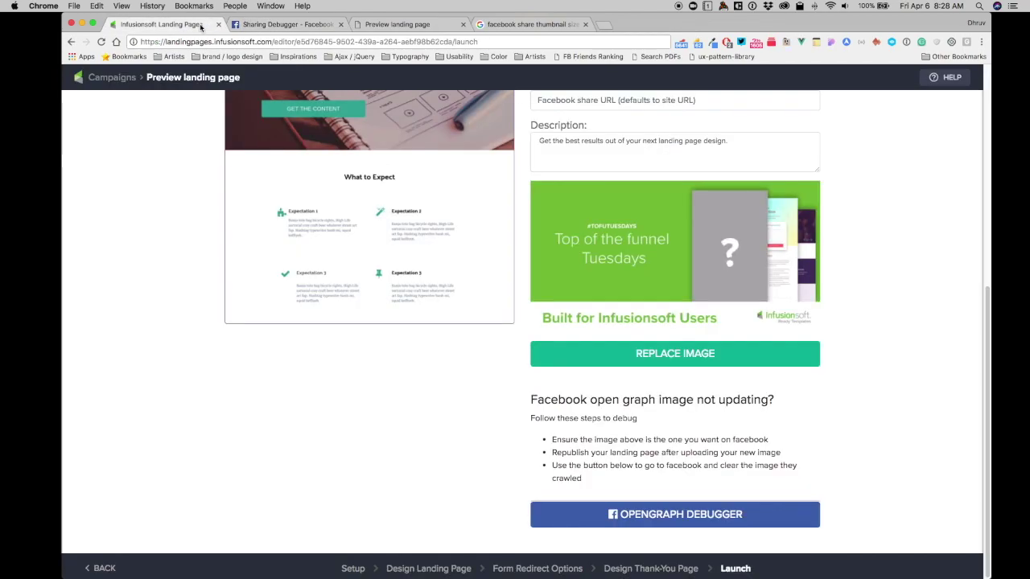
pyautogui.scroll(8, 483, 245)
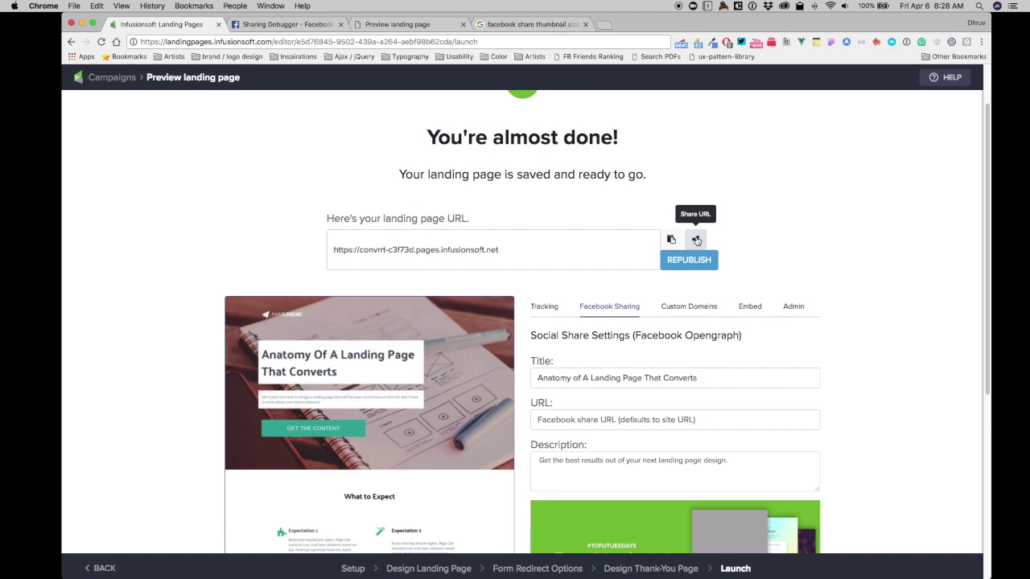
pyautogui.click(696, 240)
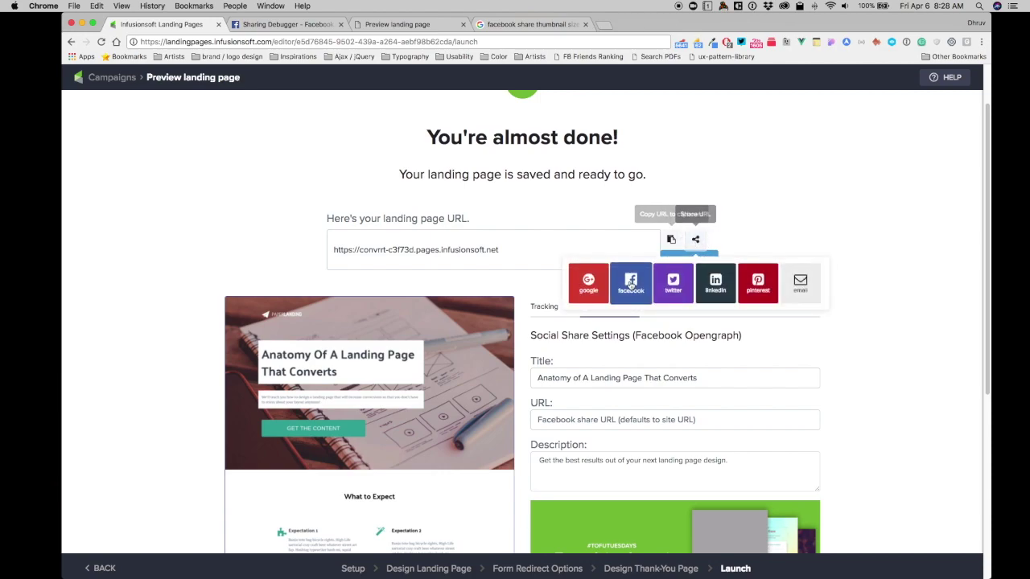
pyautogui.click(631, 283)
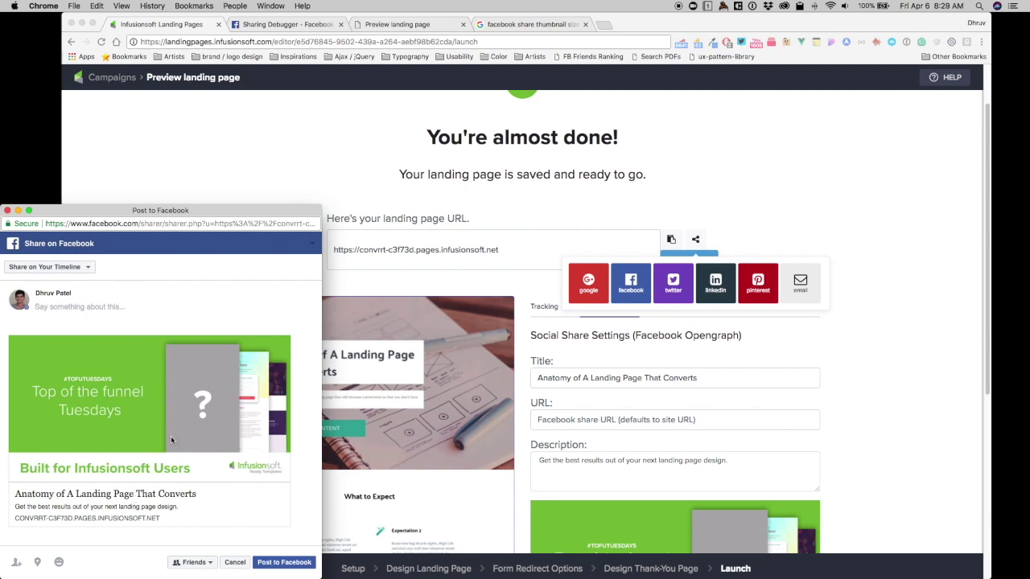
pyautogui.click(7, 211)
pyautogui.click(724, 197)
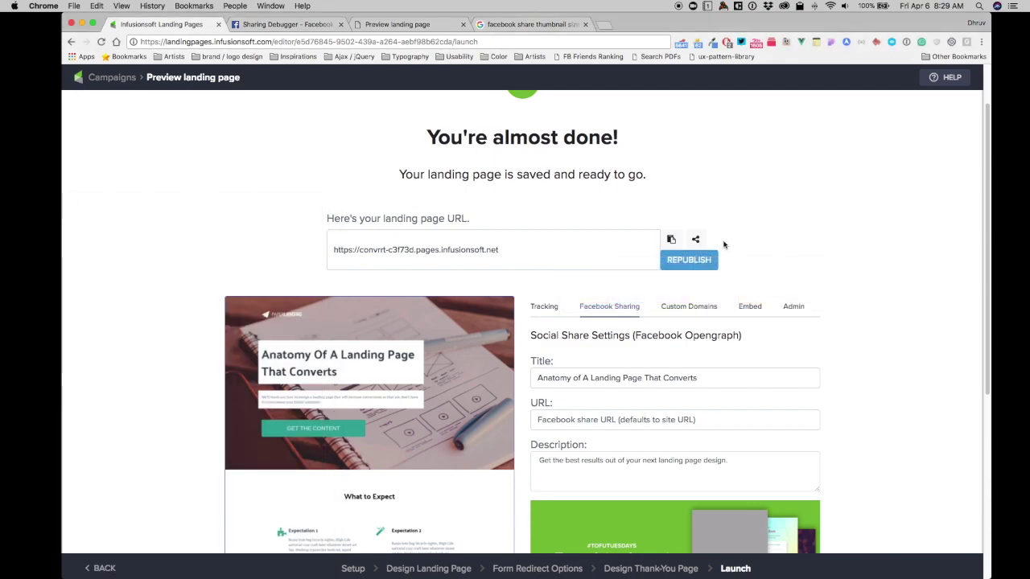
pyautogui.scroll(-3, 615, 316)
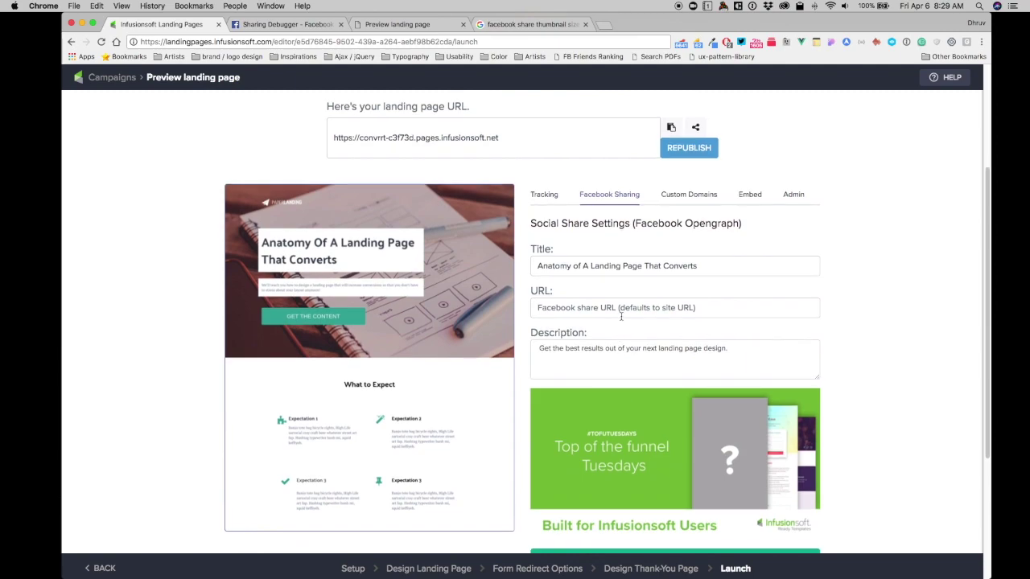
pyautogui.scroll(-2, 624, 440)
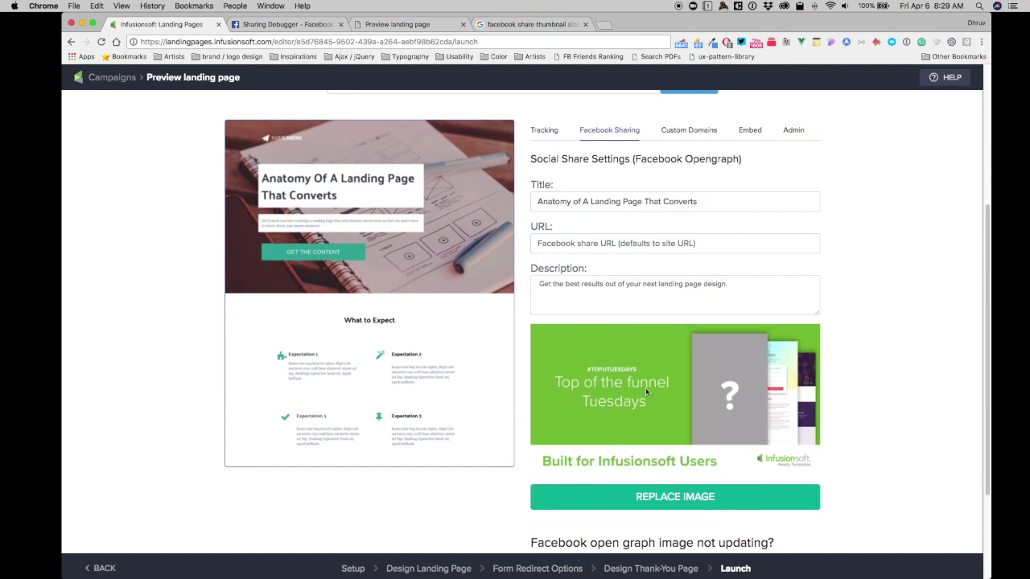
pyautogui.scroll(-4, 645, 392)
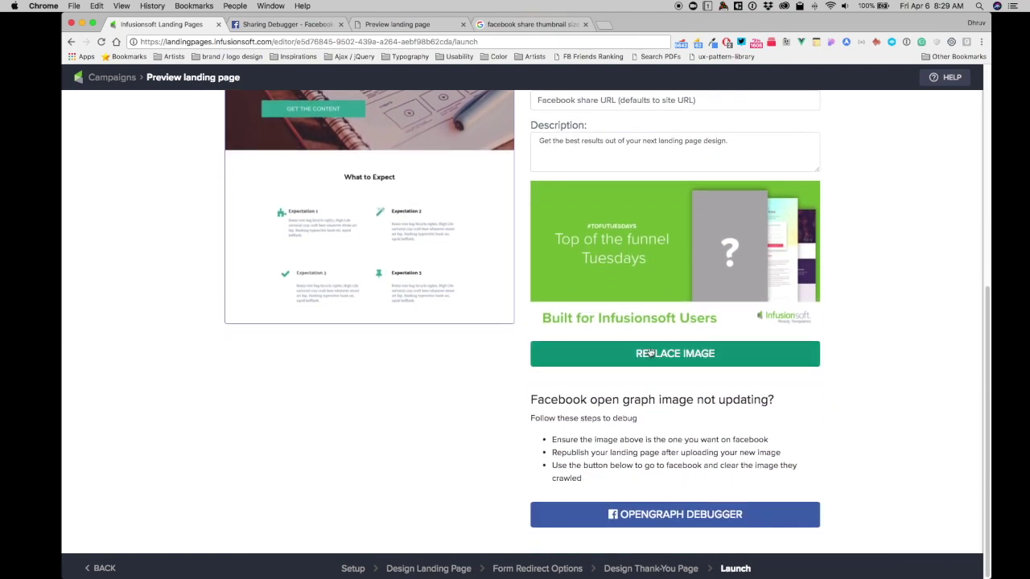
pyautogui.scroll(5, 650, 352)
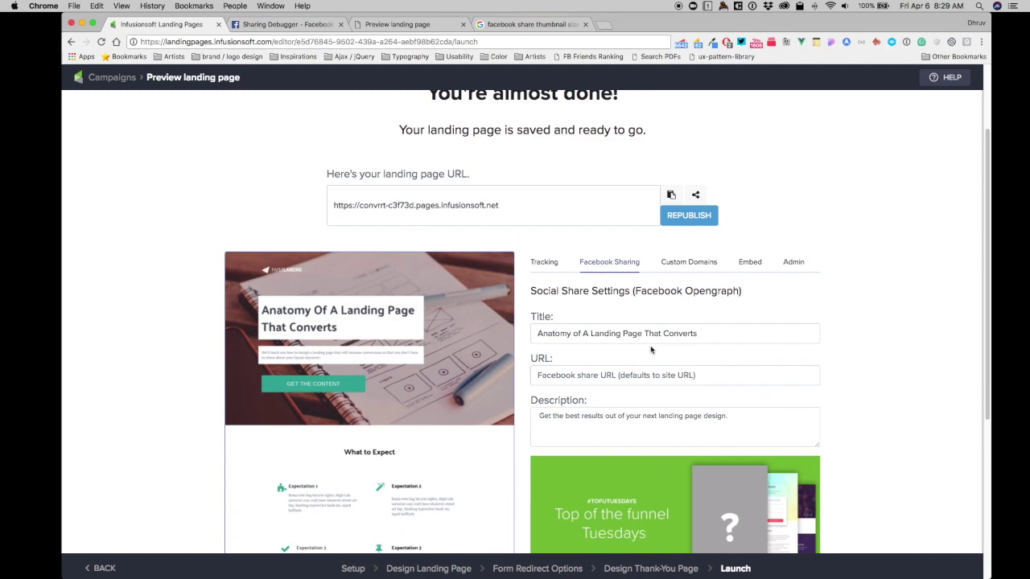